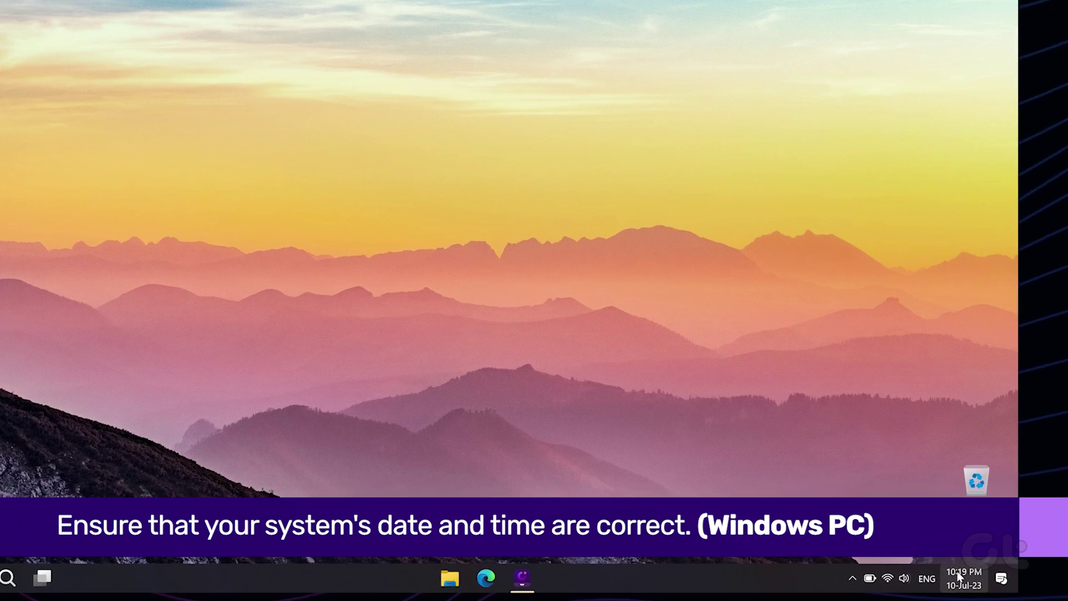
Step: Sync the Windows clock with time.windows.com, then switch Set time automatically back off
right_click(958, 577)
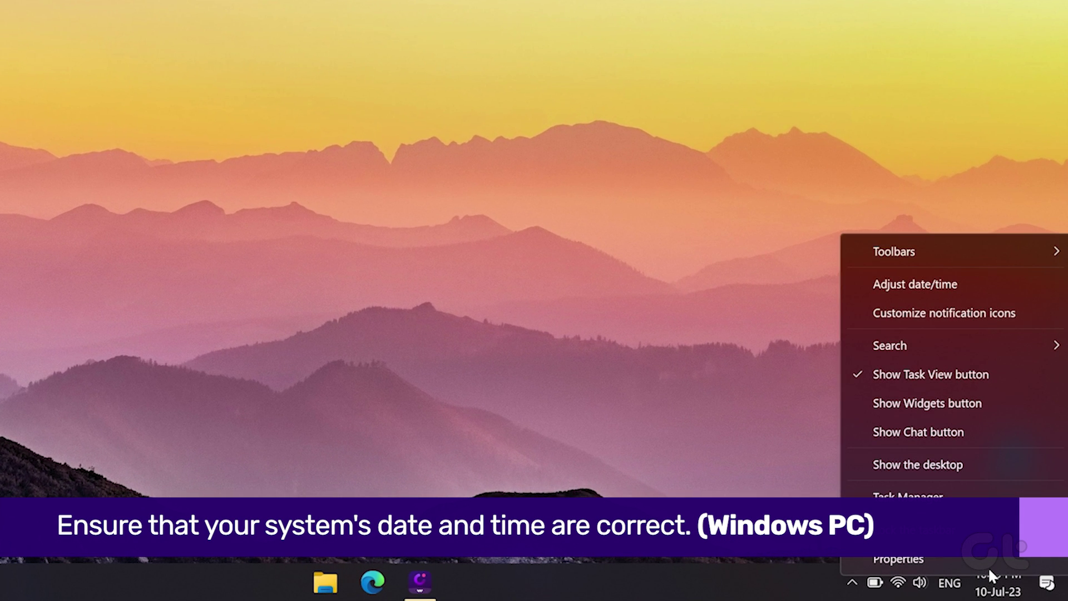
click(973, 282)
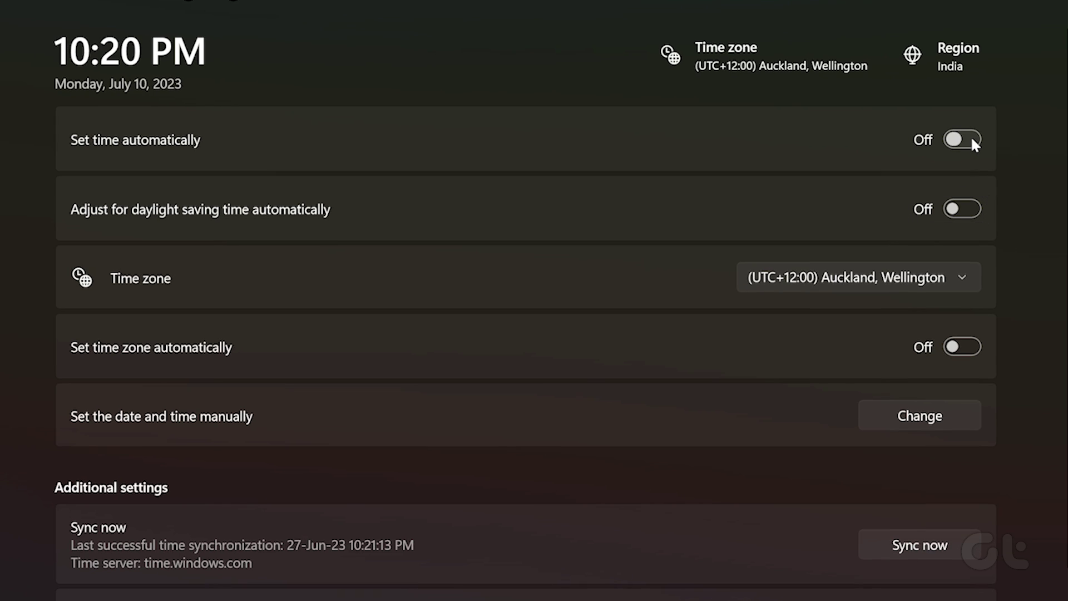
click(934, 163)
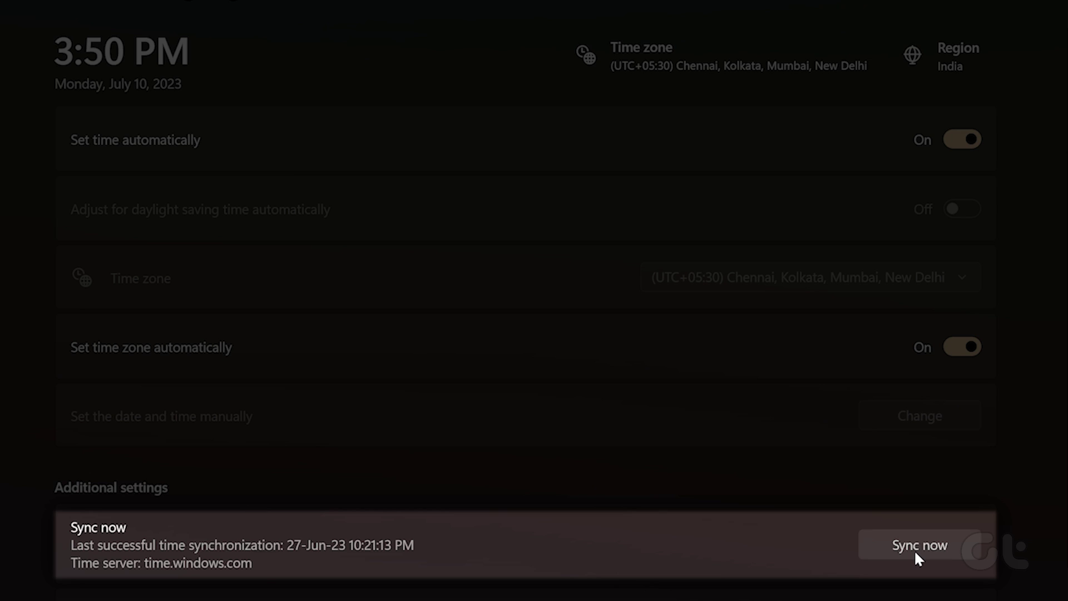
click(915, 553)
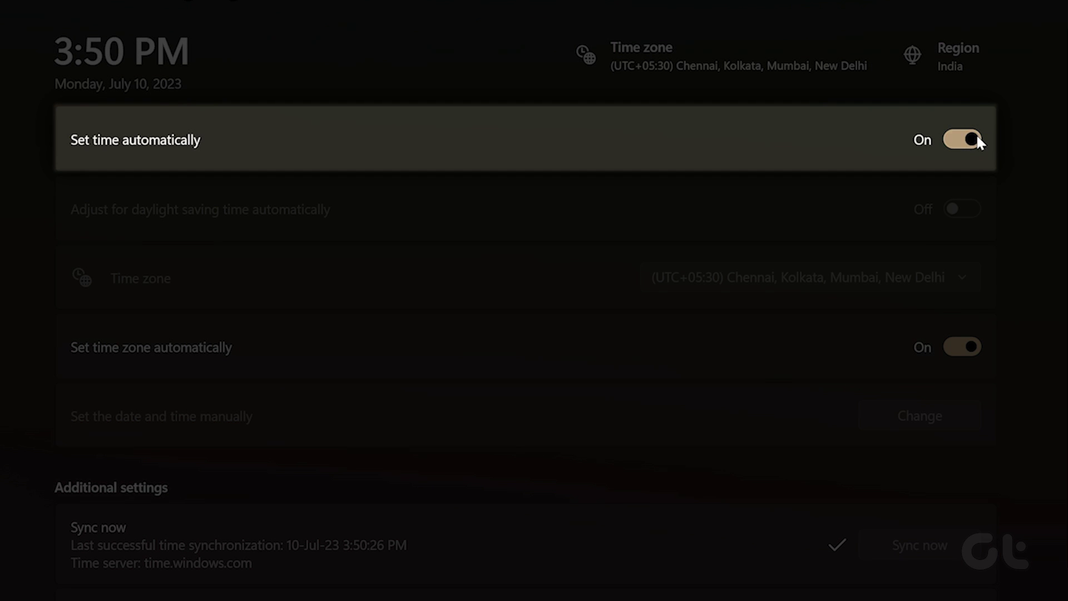
click(973, 139)
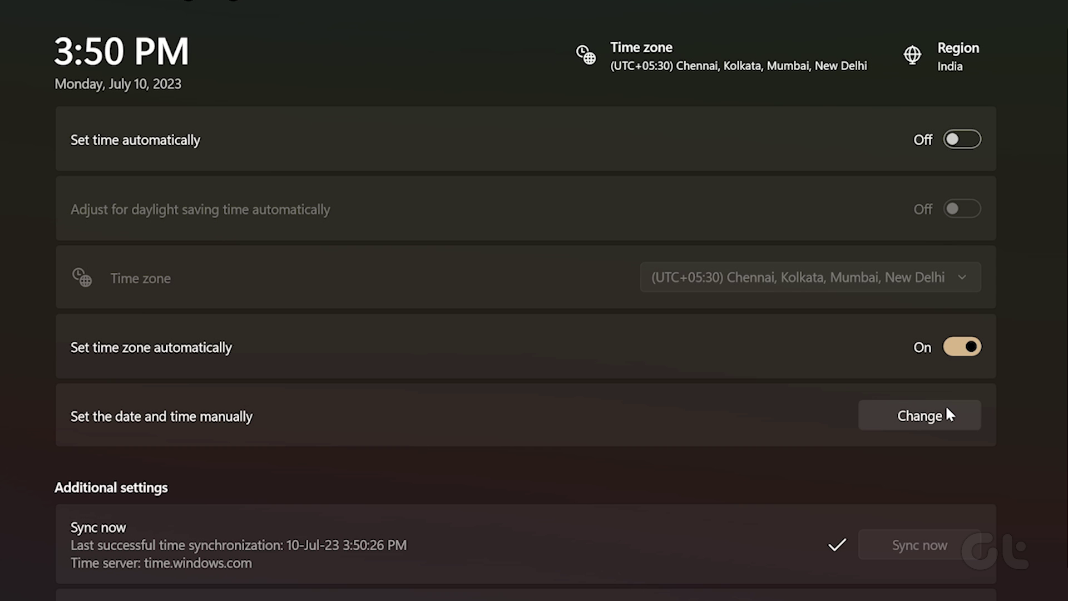
Step: Manually set the Windows time to 3:51 PM on July 10, 2023
click(947, 412)
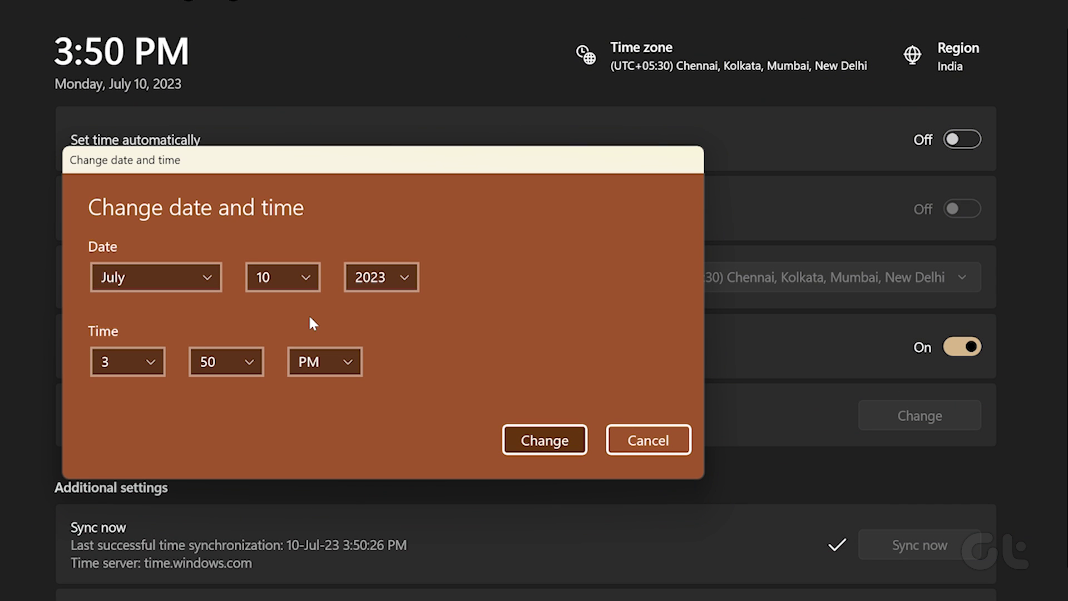
click(219, 358)
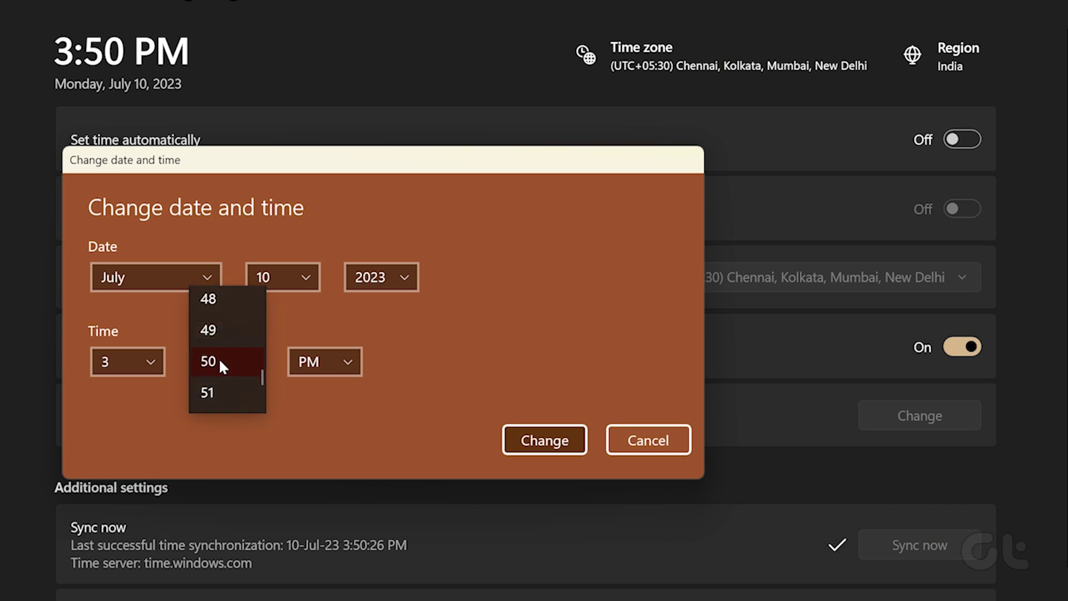
click(225, 392)
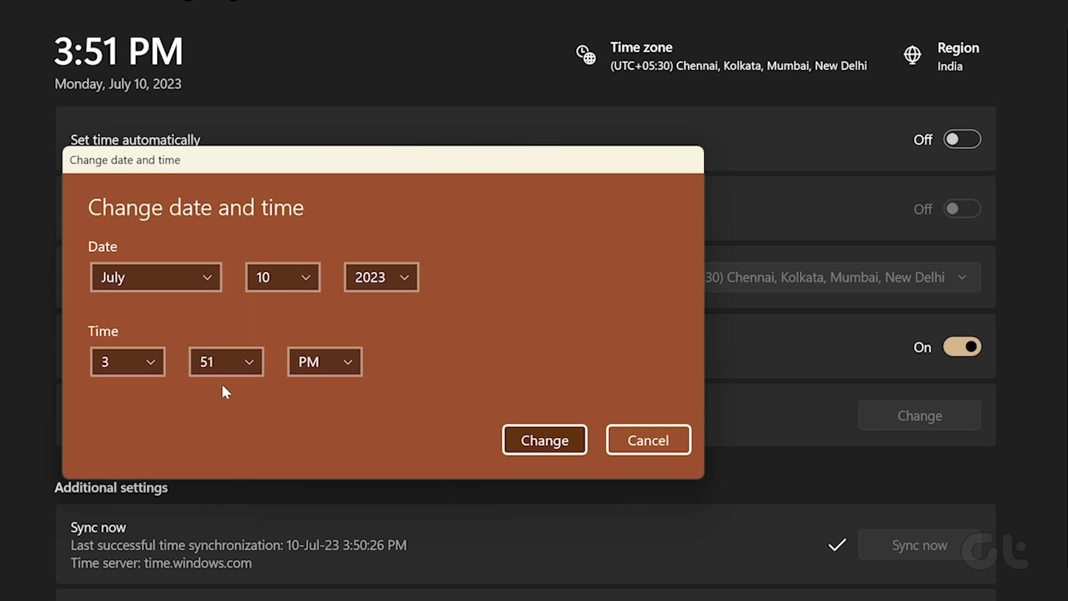
click(538, 438)
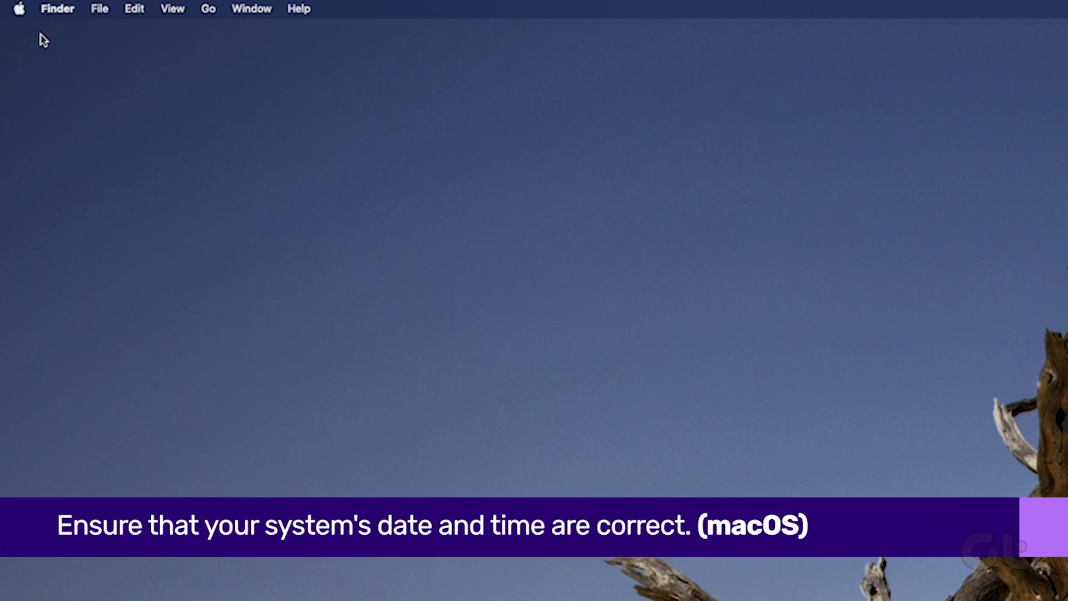
Step: Enable automatic date and time, and location-based time zone, in macOS Date & Time settings
click(21, 9)
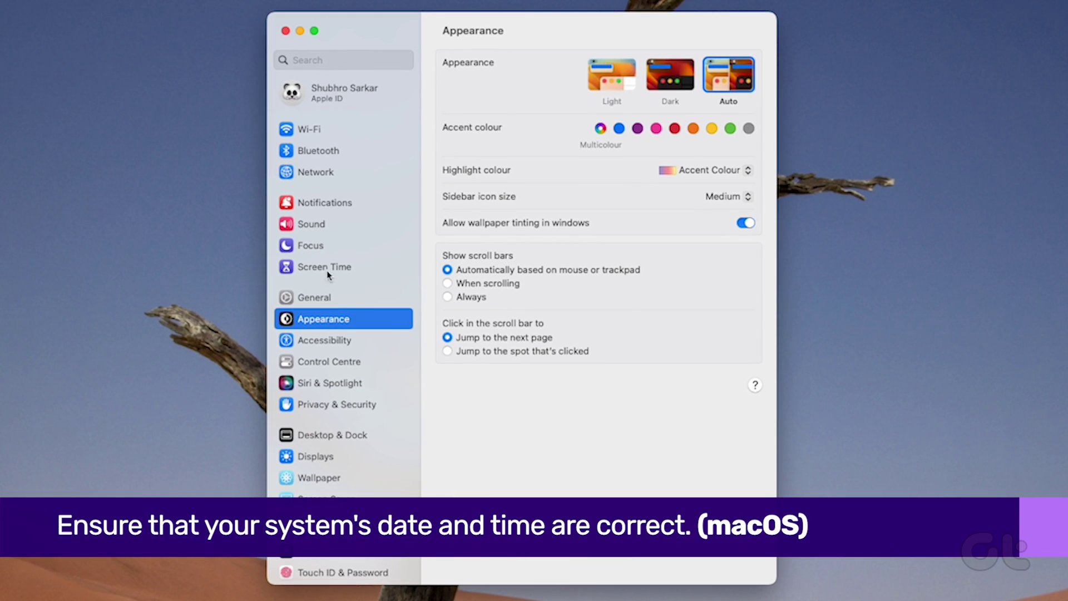
click(321, 300)
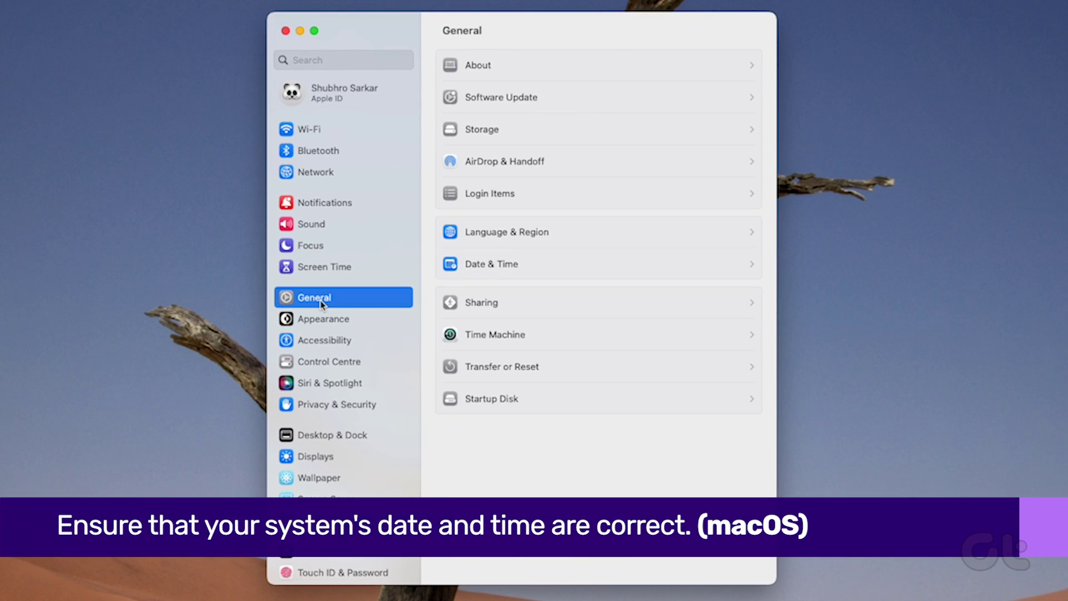
click(582, 270)
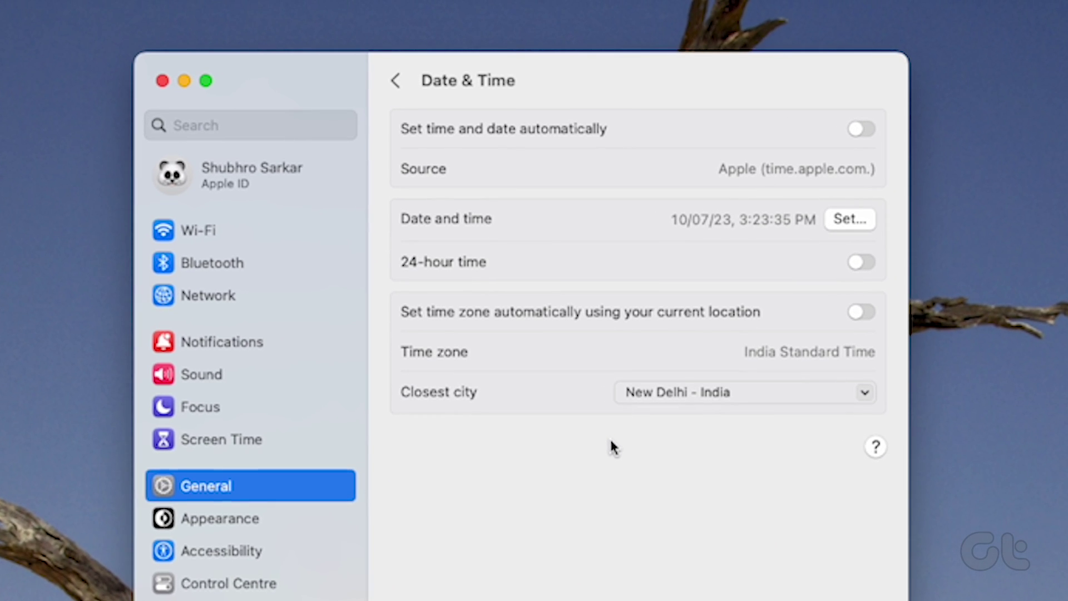
click(865, 131)
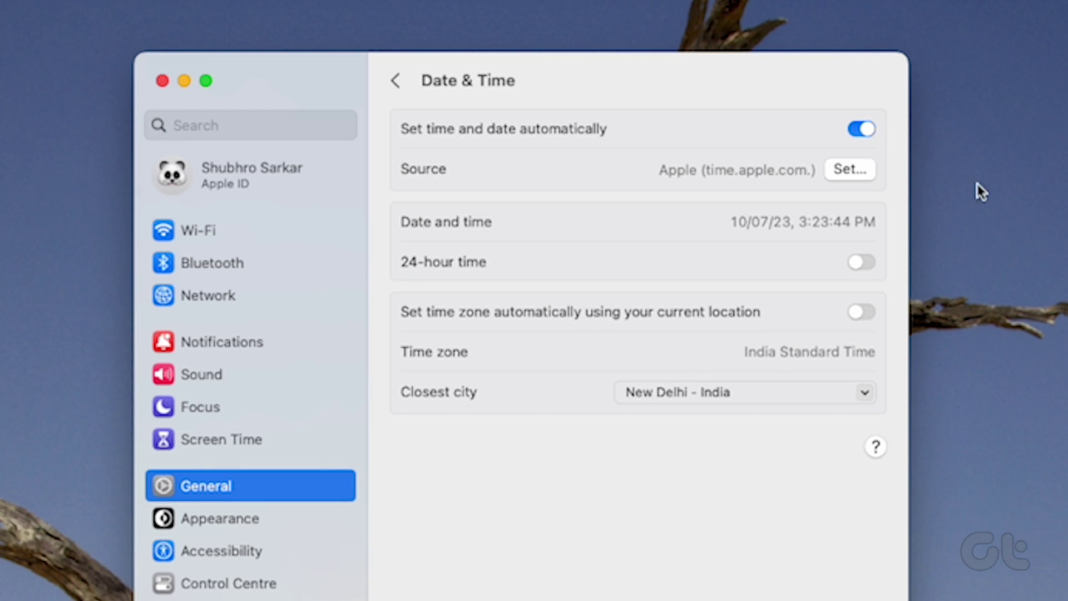
click(863, 312)
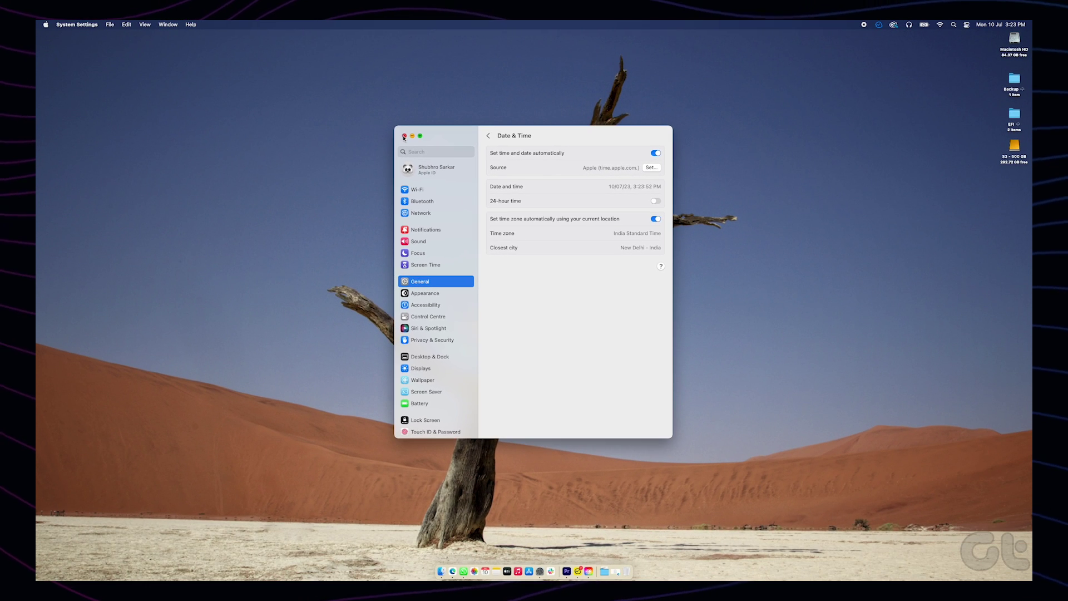
Step: Launch Google Chrome from search and close the Amazon shopping tab
click(396, 134)
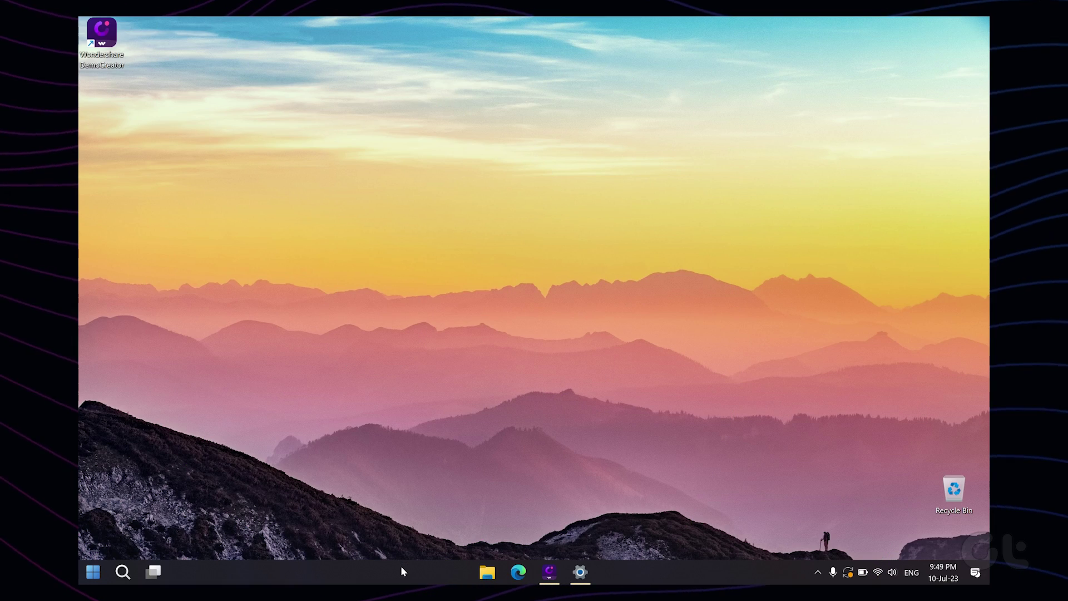
key(super)
text(chrome)
key(Return)
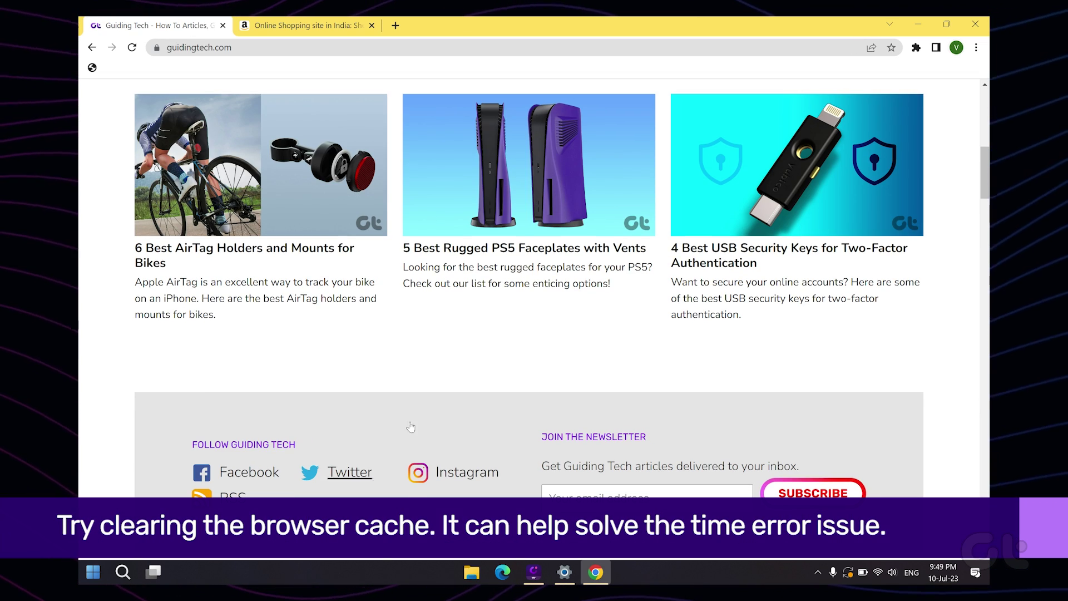
click(371, 26)
scroll(416, 286, down, 5)
scroll(416, 286, down, 15)
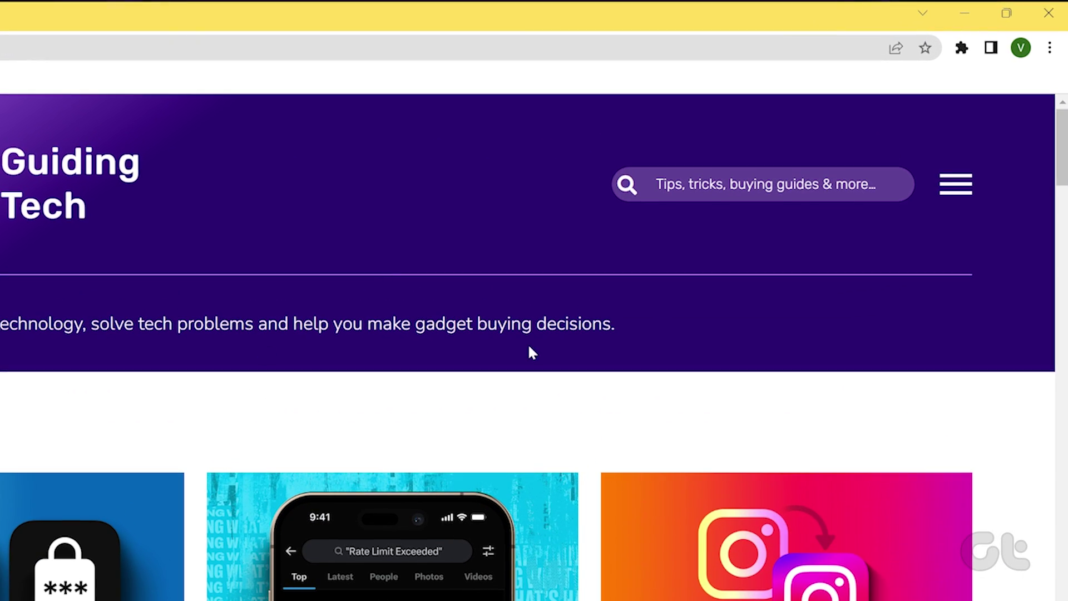
Step: Open Clear browsing data from Chrome's Privacy and security settings
click(1057, 50)
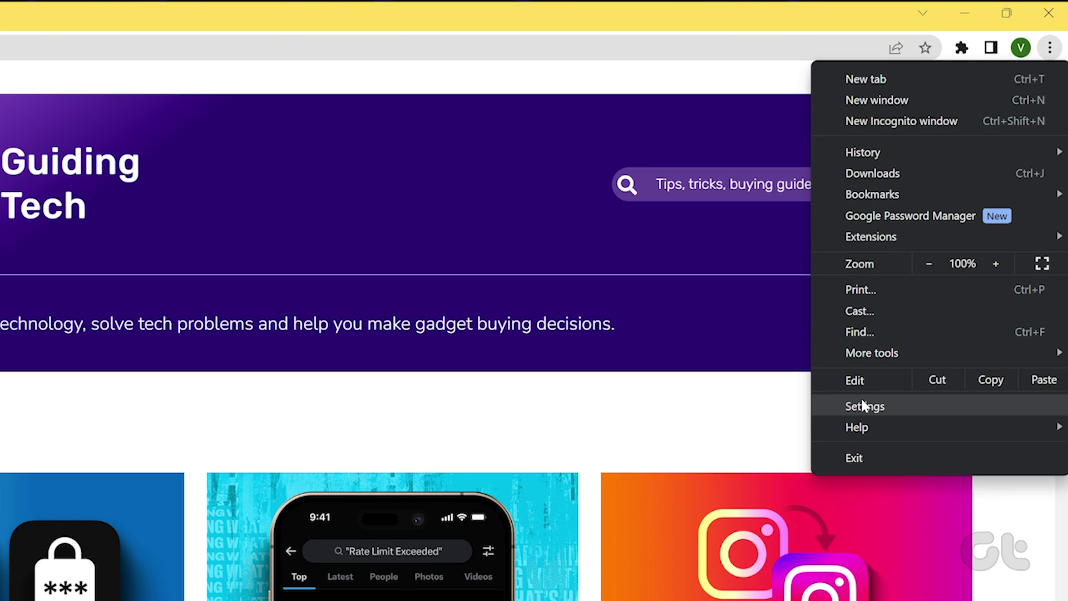
click(862, 405)
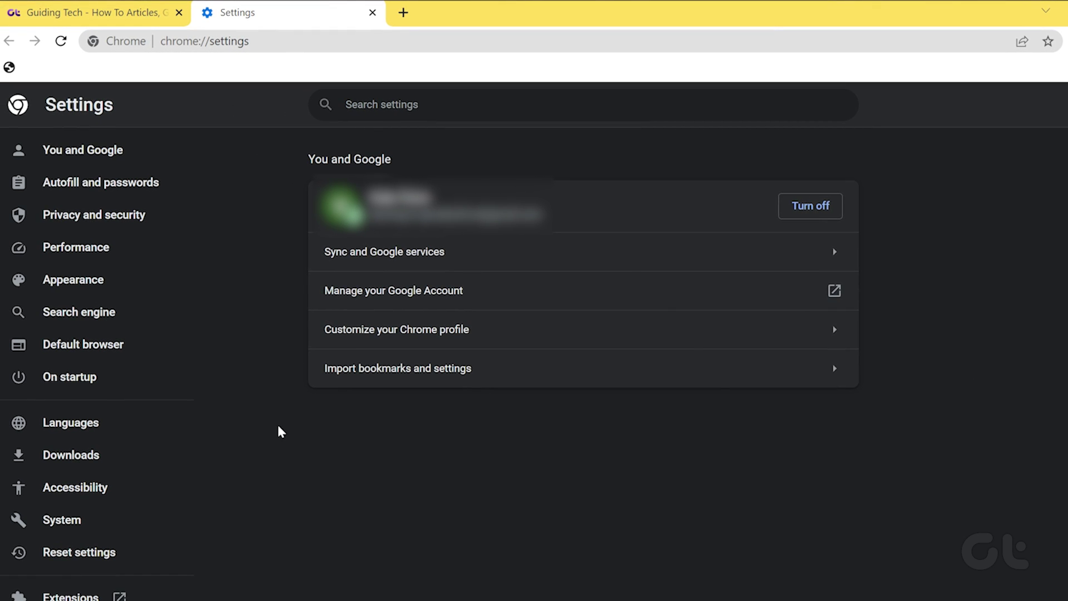
click(139, 216)
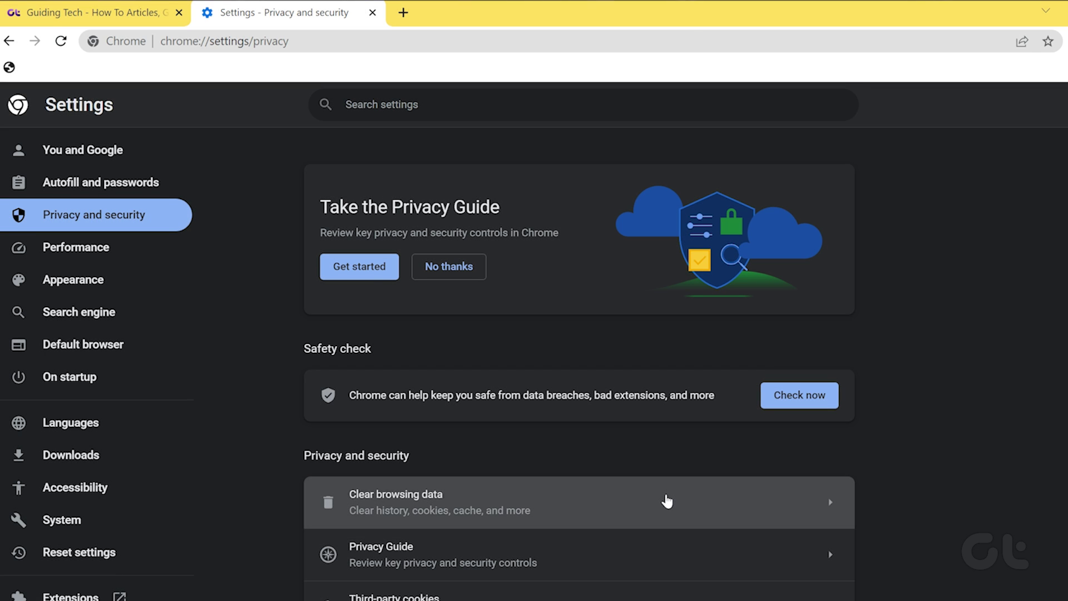
click(665, 500)
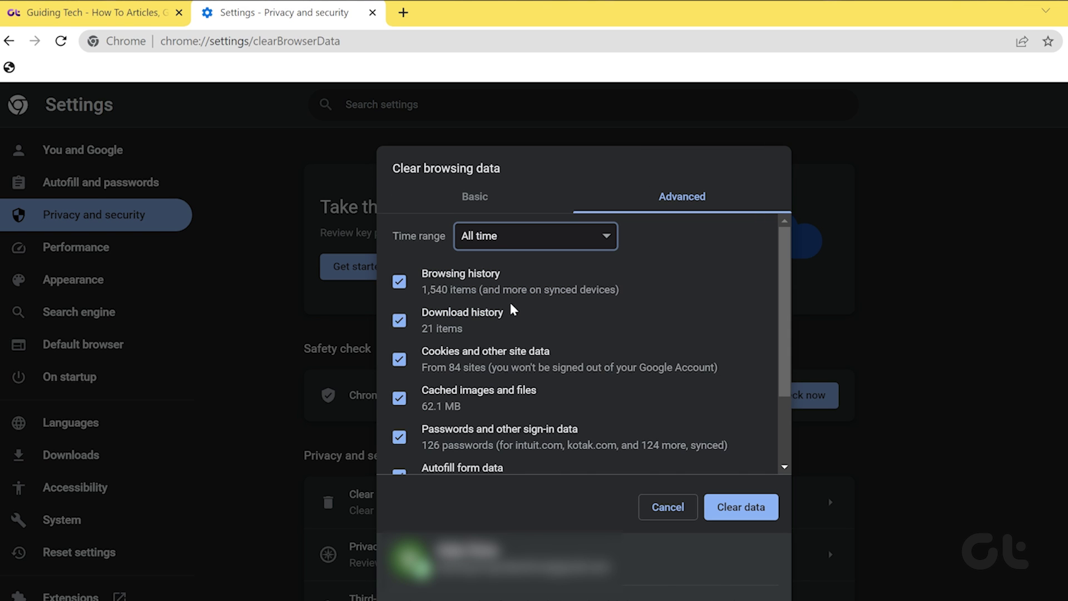
Step: Clear All time browsing data, including cookies and cached files, with Browsing history unchecked
click(397, 284)
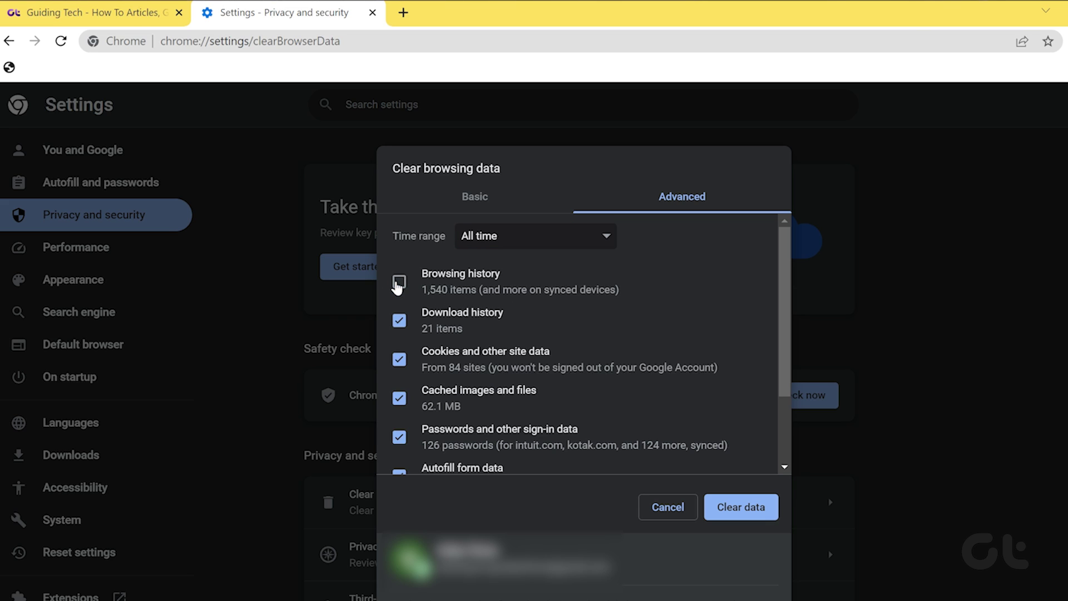
scroll(784, 411, down, 3)
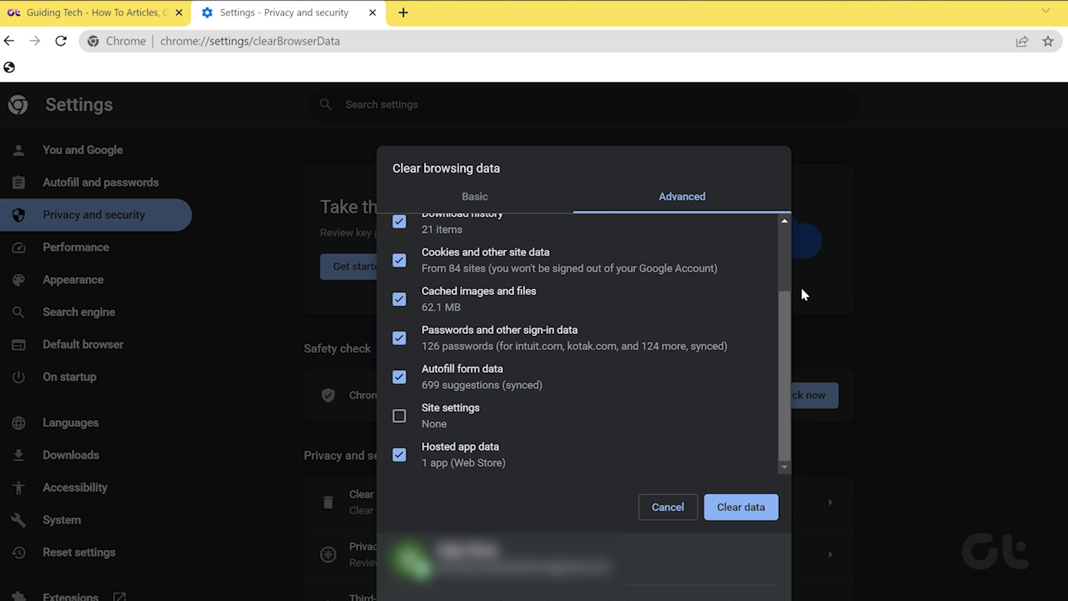
scroll(786, 266, up, 5)
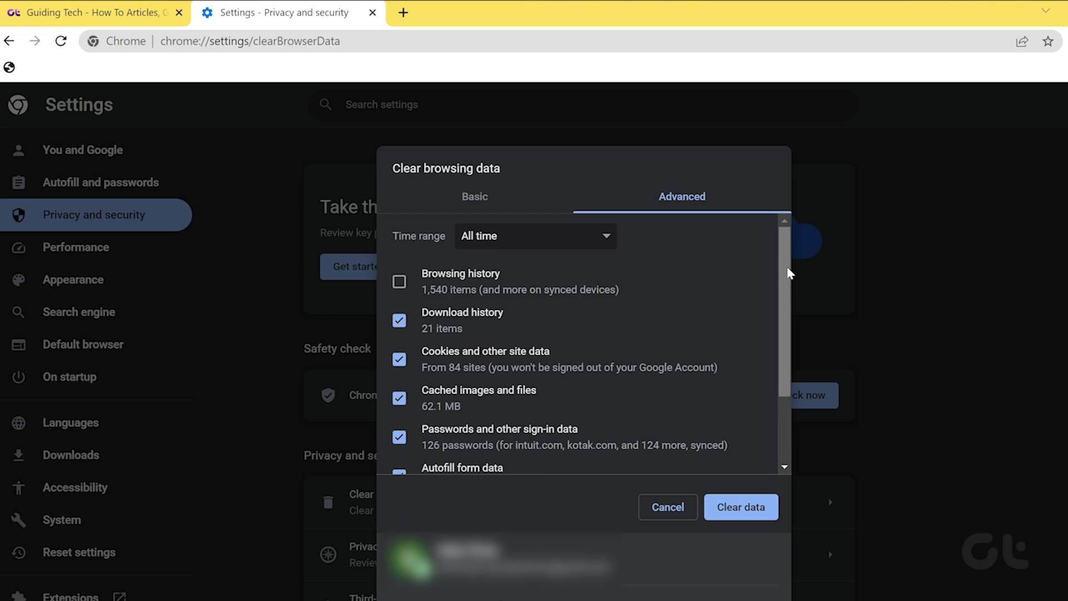
click(609, 239)
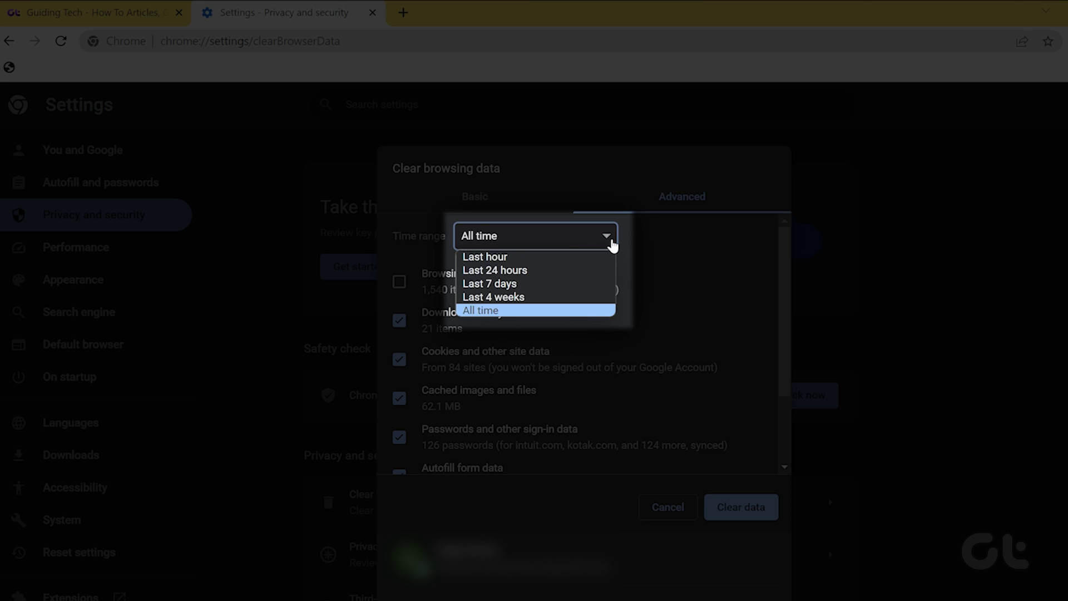
click(661, 280)
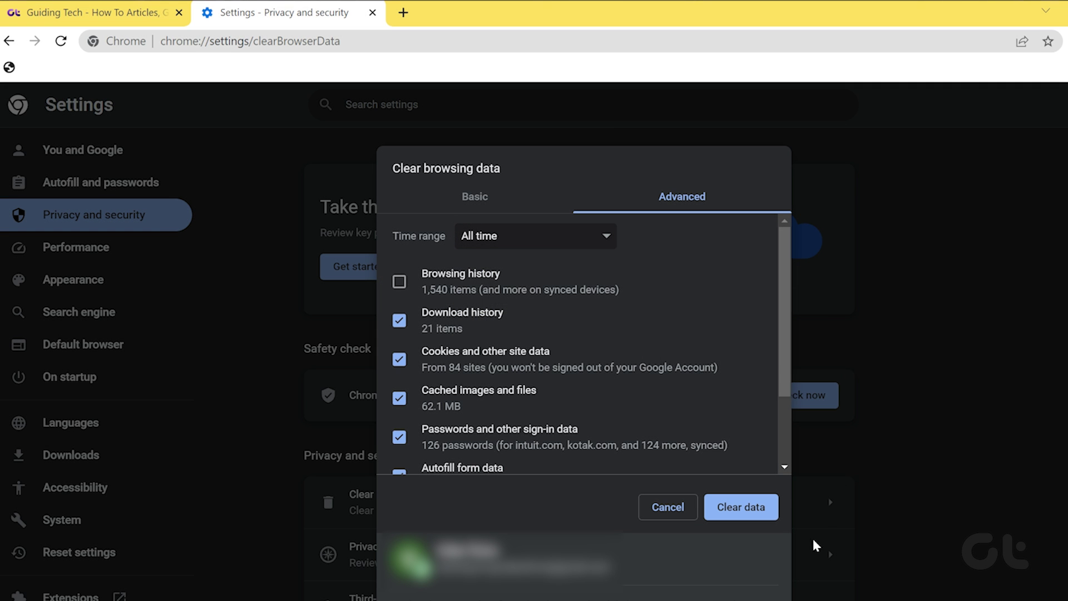
click(728, 506)
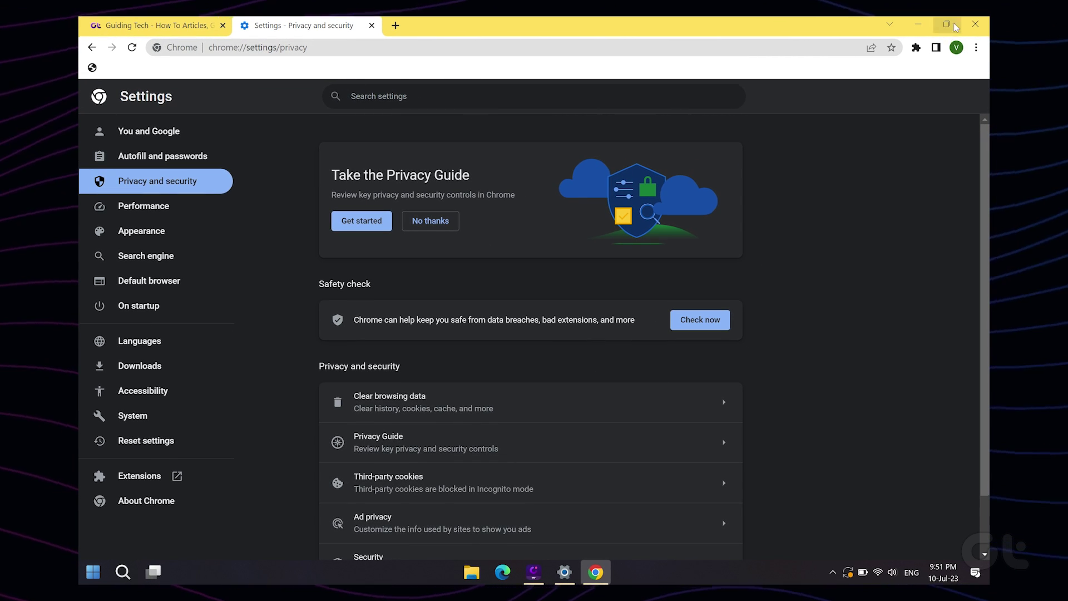
Step: Close Chrome and show the Start menu's power options, including Restart
click(974, 23)
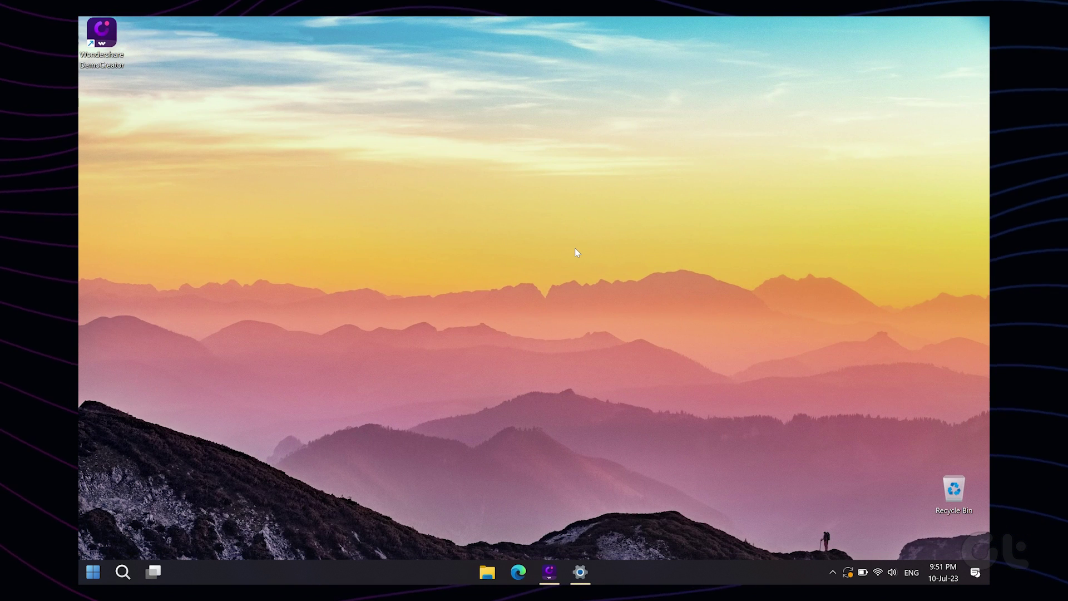
click(832, 572)
click(80, 570)
click(432, 535)
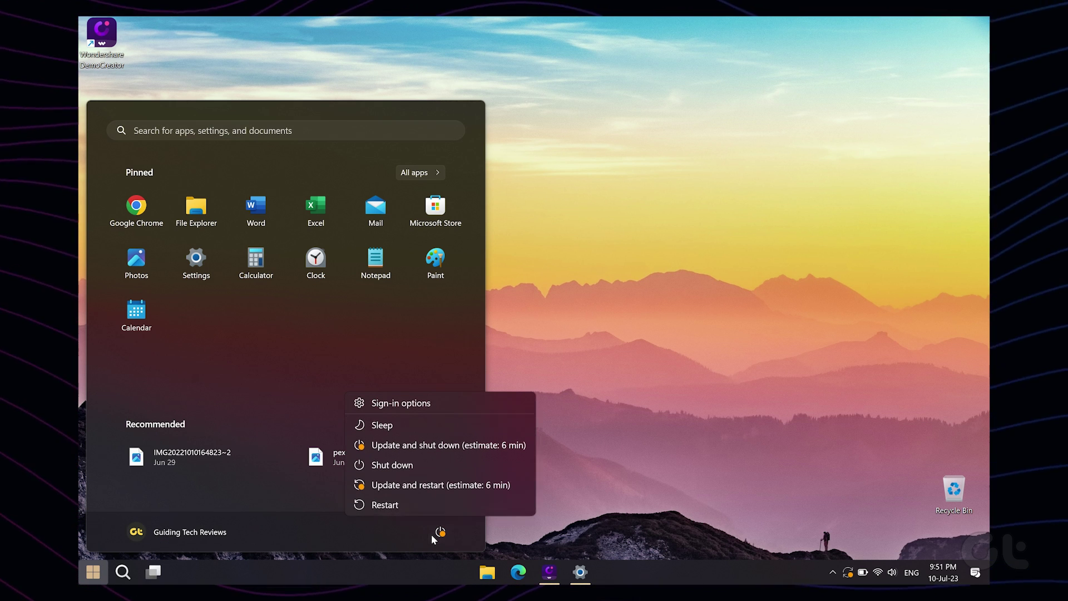